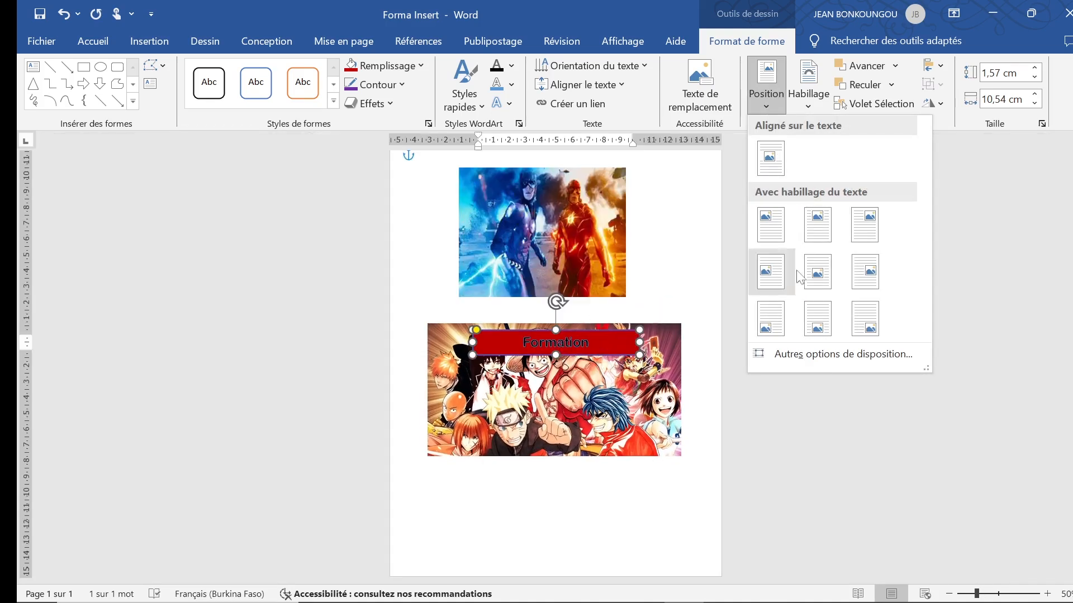
Position the red Formation shape at the bottom centre of the page with text wrapping.
left_click(818, 319)
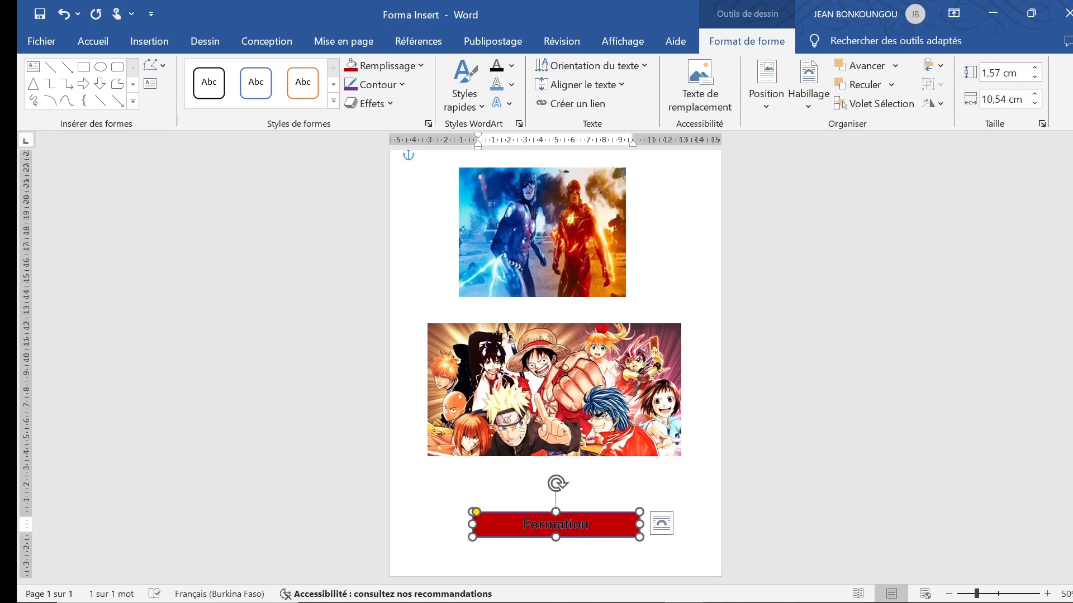
left_click(805, 99)
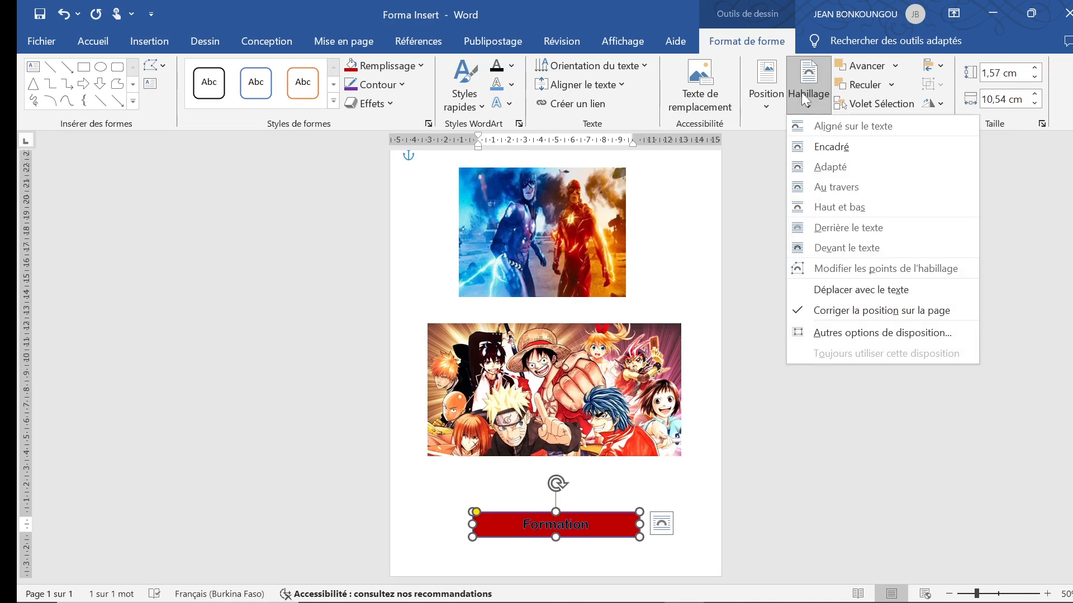
left_click(756, 139)
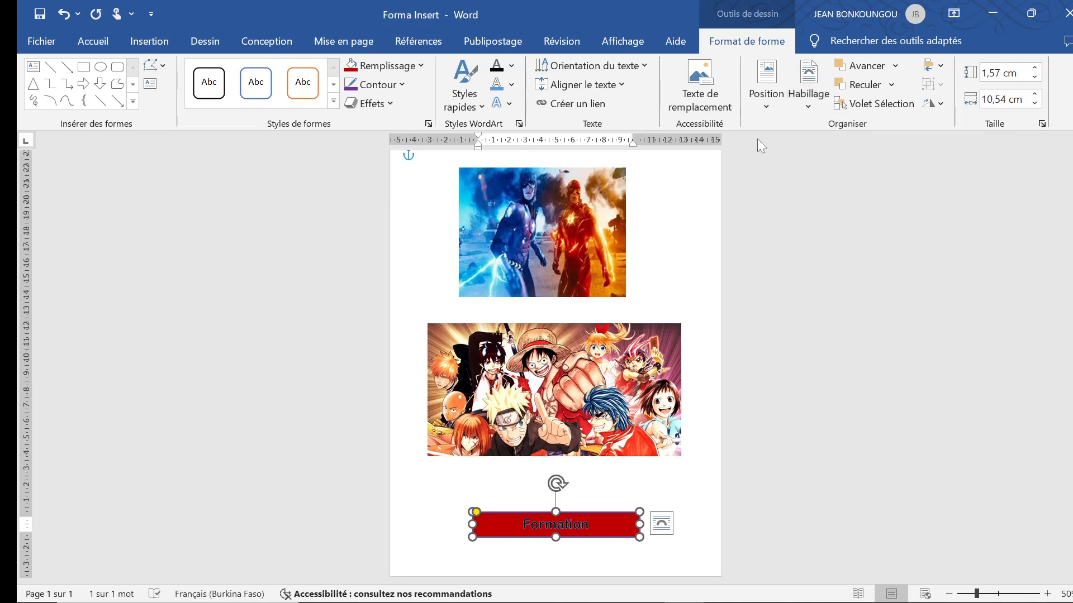
left_click(597, 489)
scroll(596, 480, "up", 7, "ctrl")
scroll(597, 474, "up", 5, "ctrl")
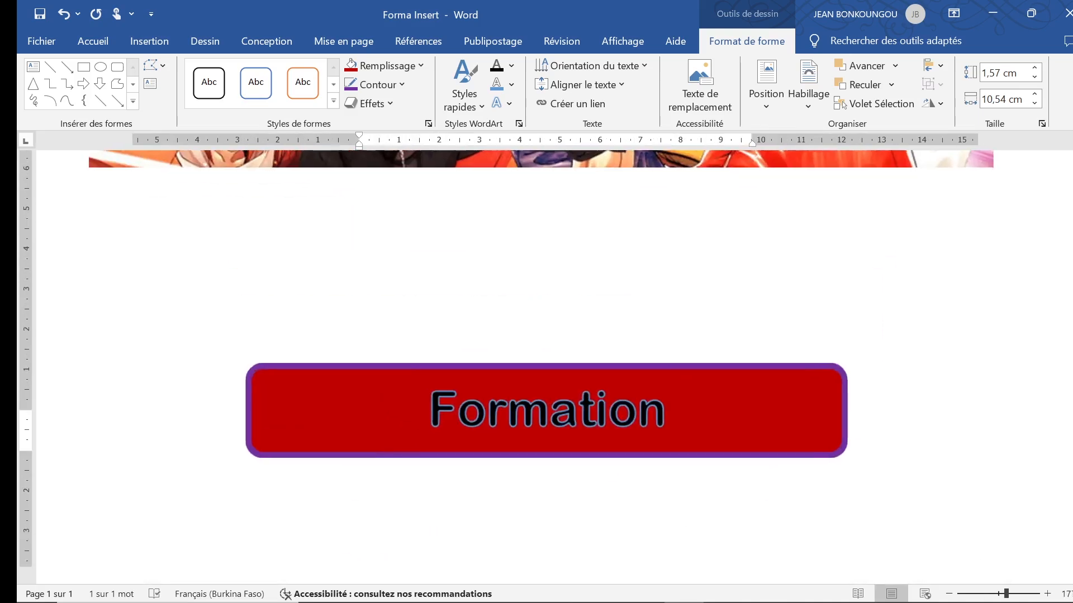
left_click(651, 412)
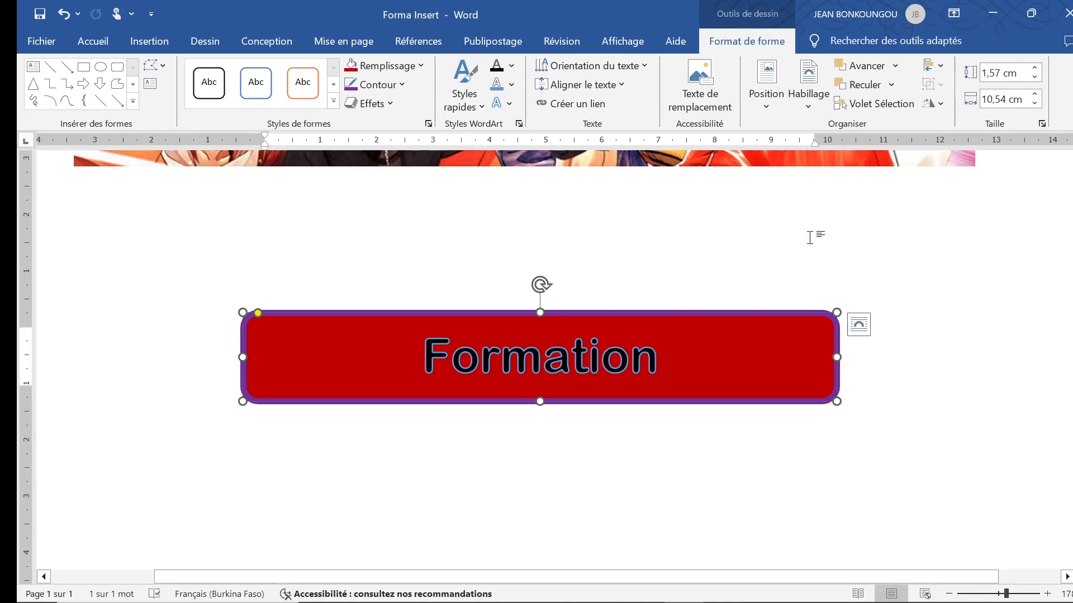
left_click(895, 66)
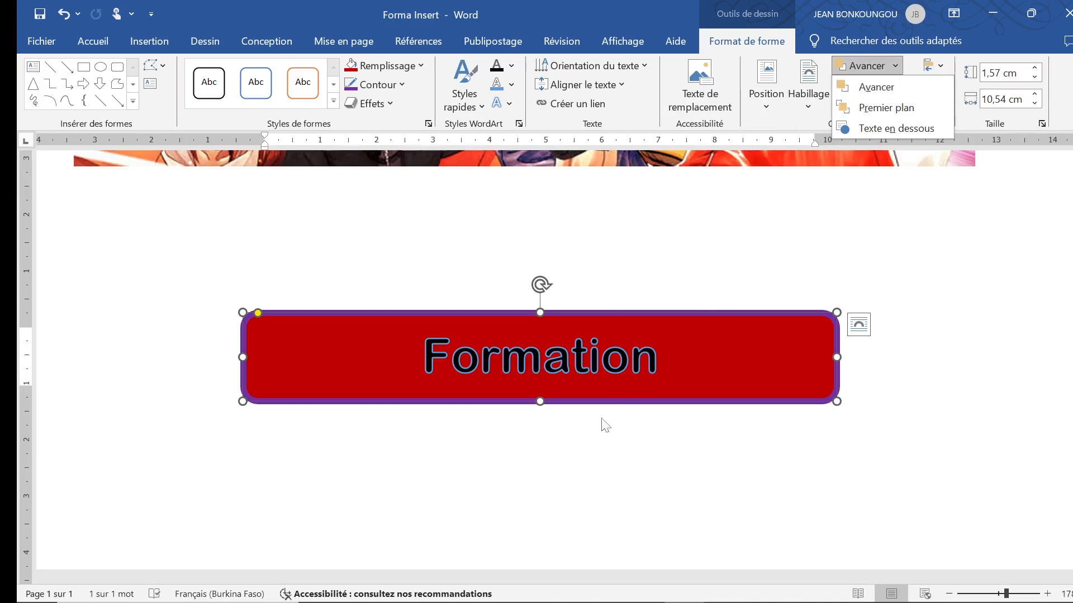
left_click(677, 287)
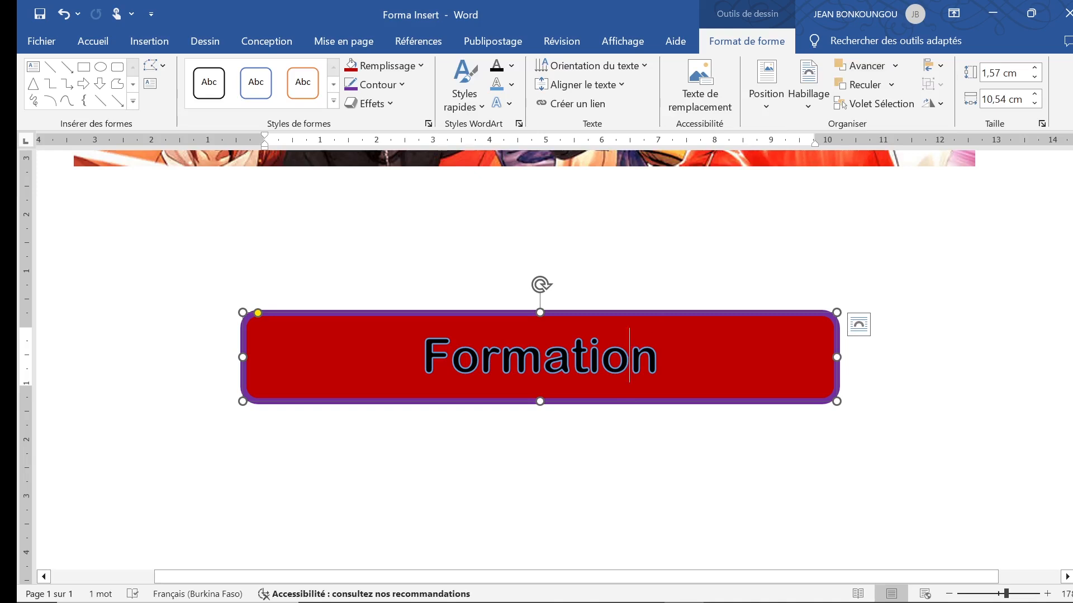
Apply an upward arch deformation from the Transformer text effects to all of the text in the Formation shape.
key("ctrl+a")
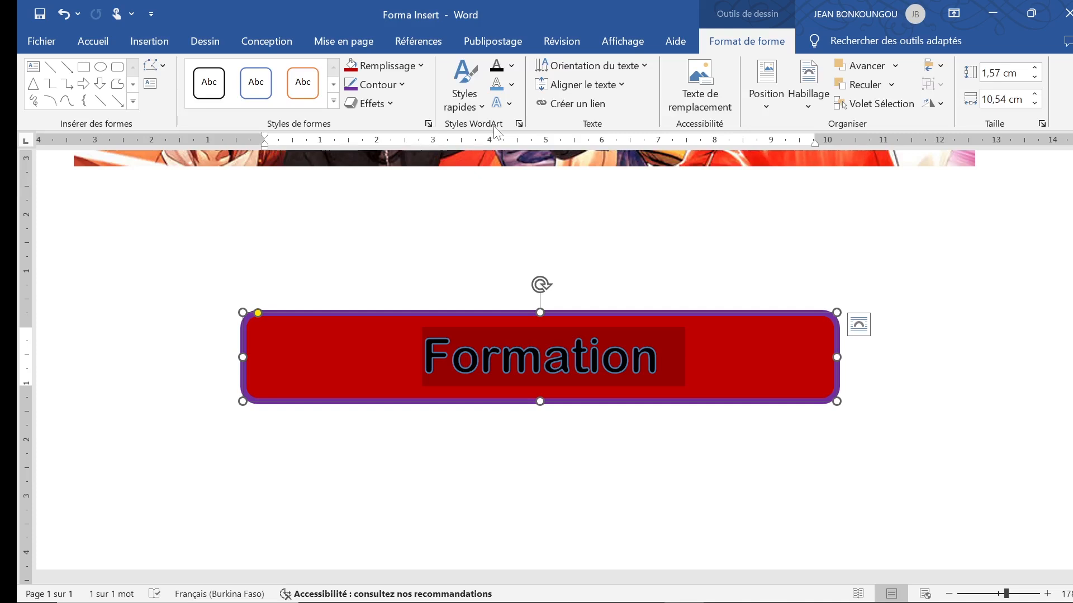
left_click(511, 103)
mouse_move(542, 134)
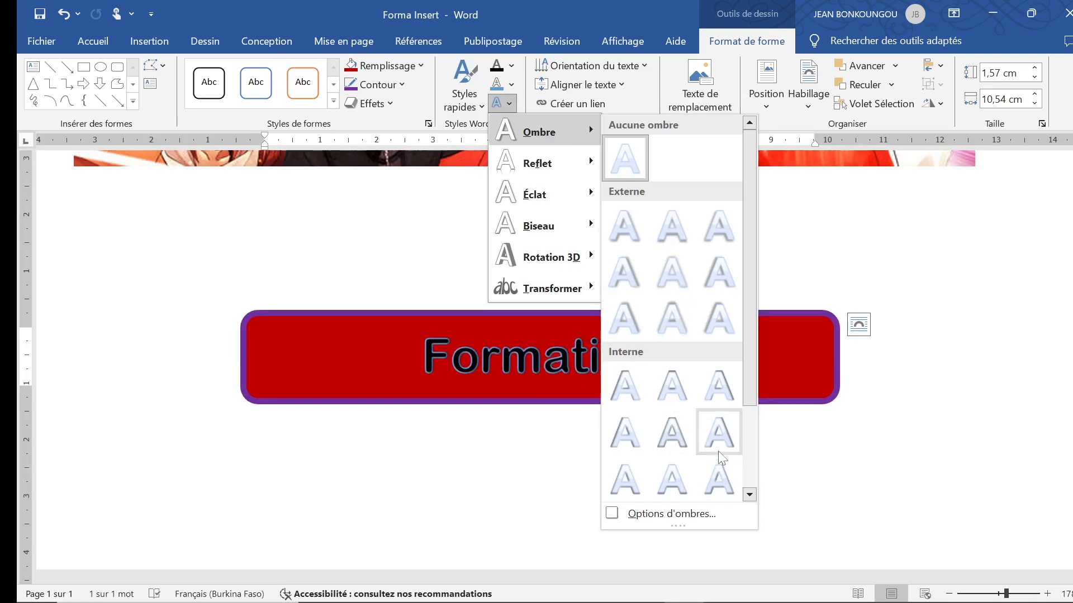
mouse_move(527, 167)
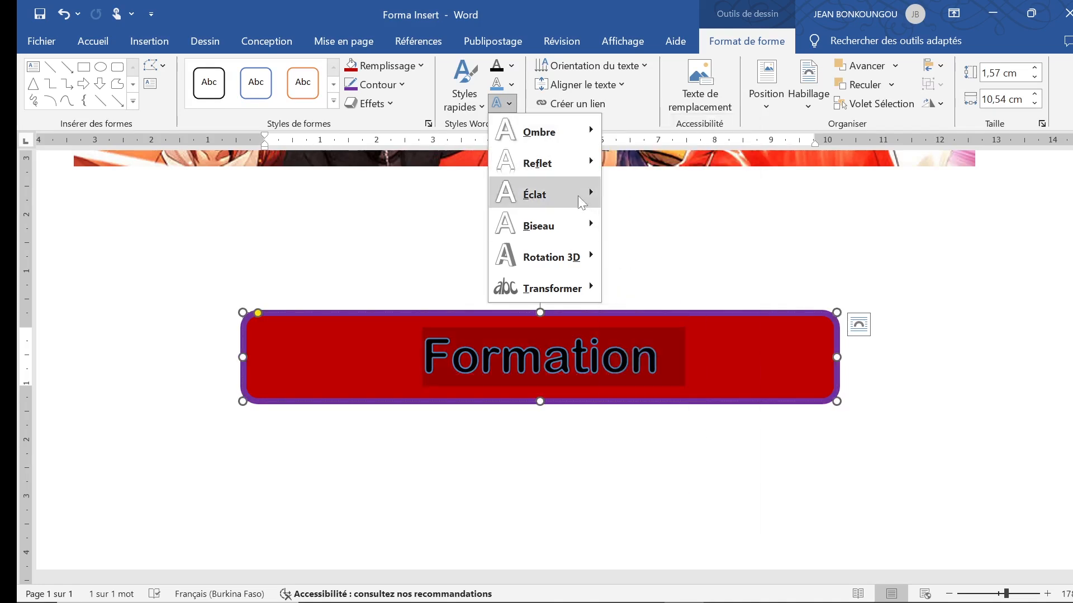
mouse_move(536, 194)
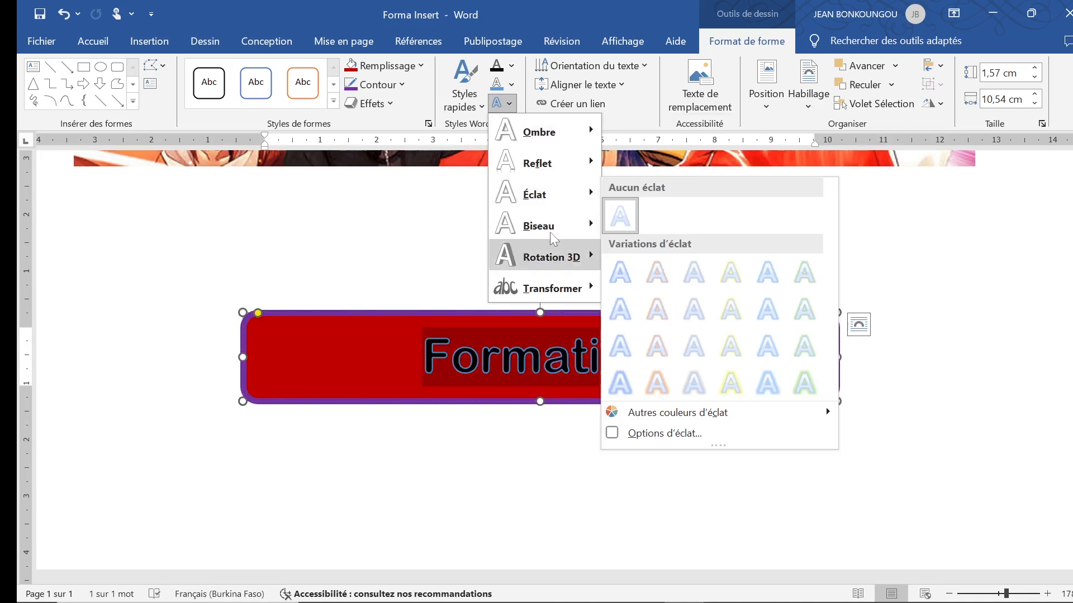
mouse_move(536, 226)
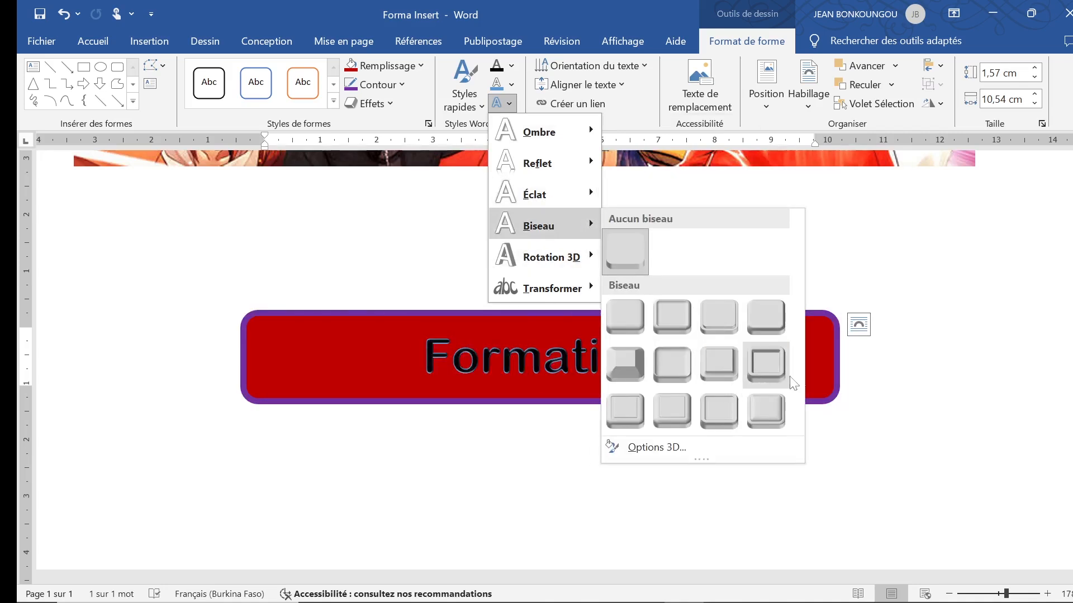
mouse_move(557, 265)
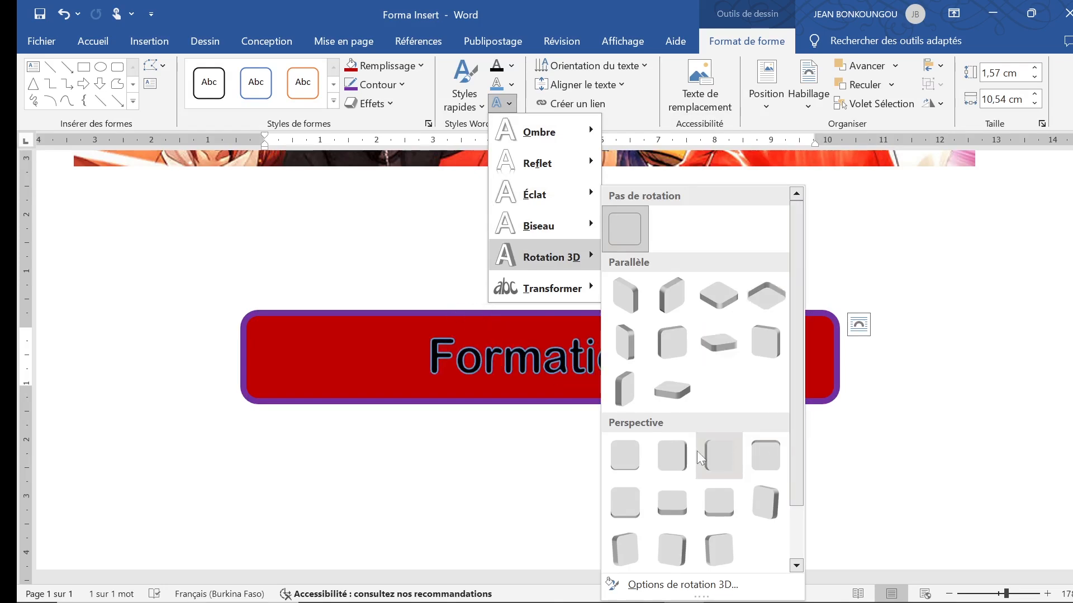
mouse_move(558, 285)
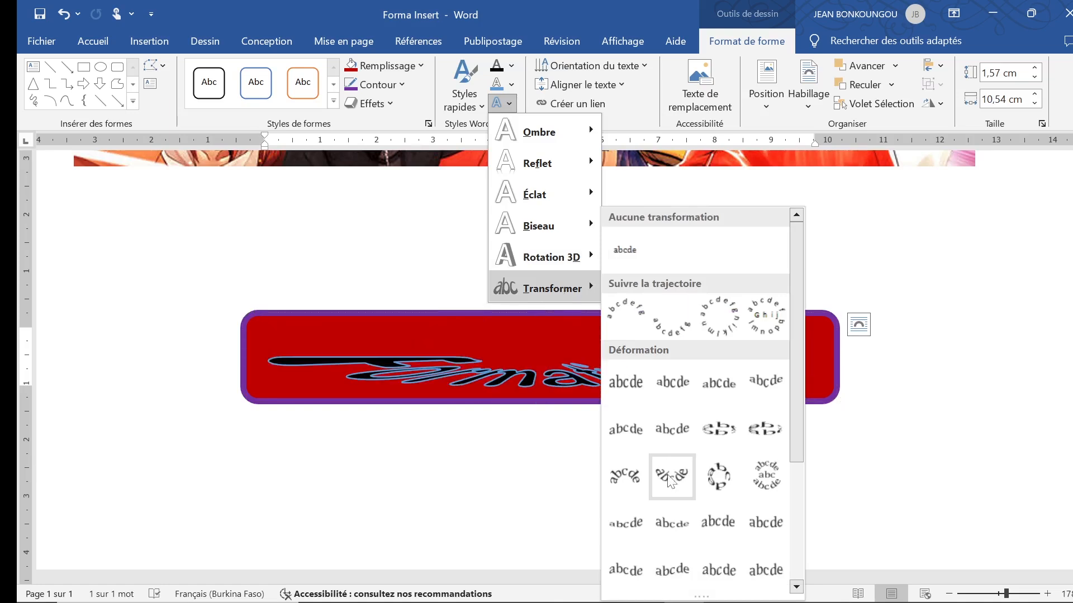
scroll(687, 545, "down", 4)
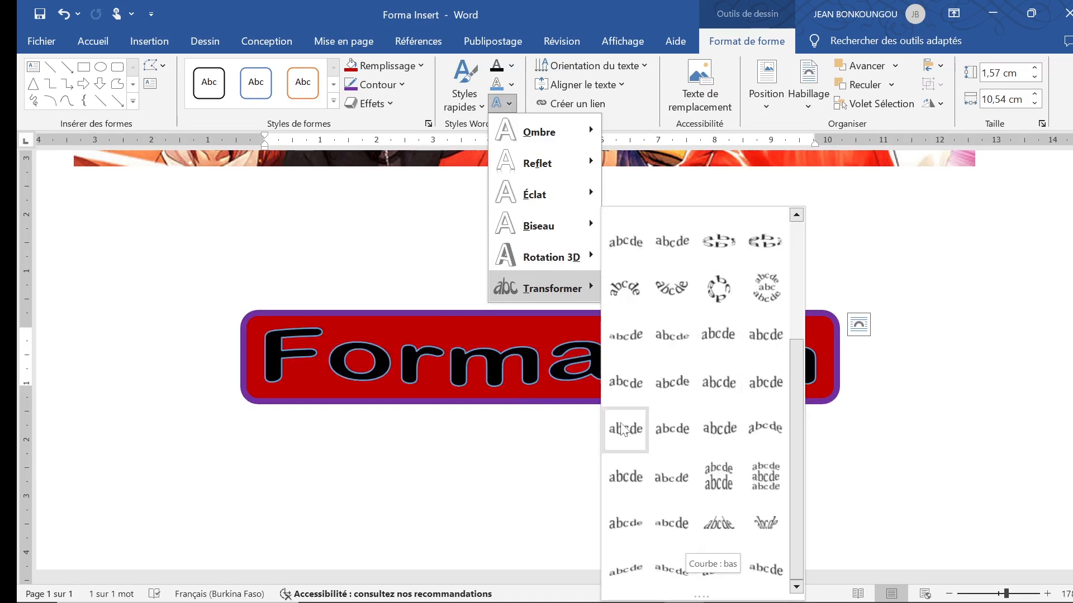
left_click(624, 296)
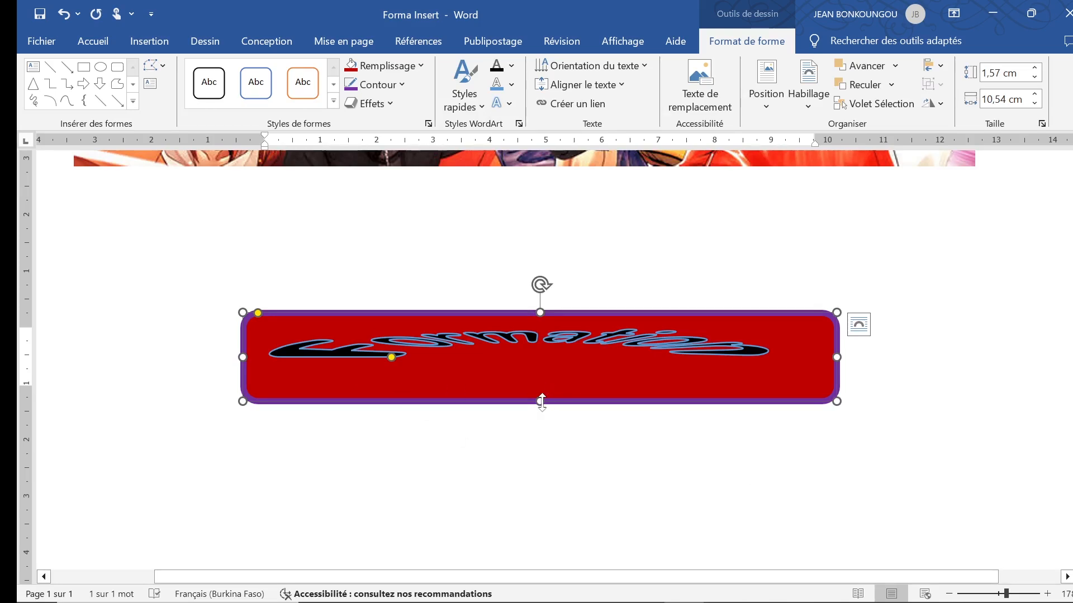
Resize the Formation shape to about 4.43 cm high and 5.75 cm wide and place it centrally below the anime picture.
left_click_drag(542, 401, 539, 492)
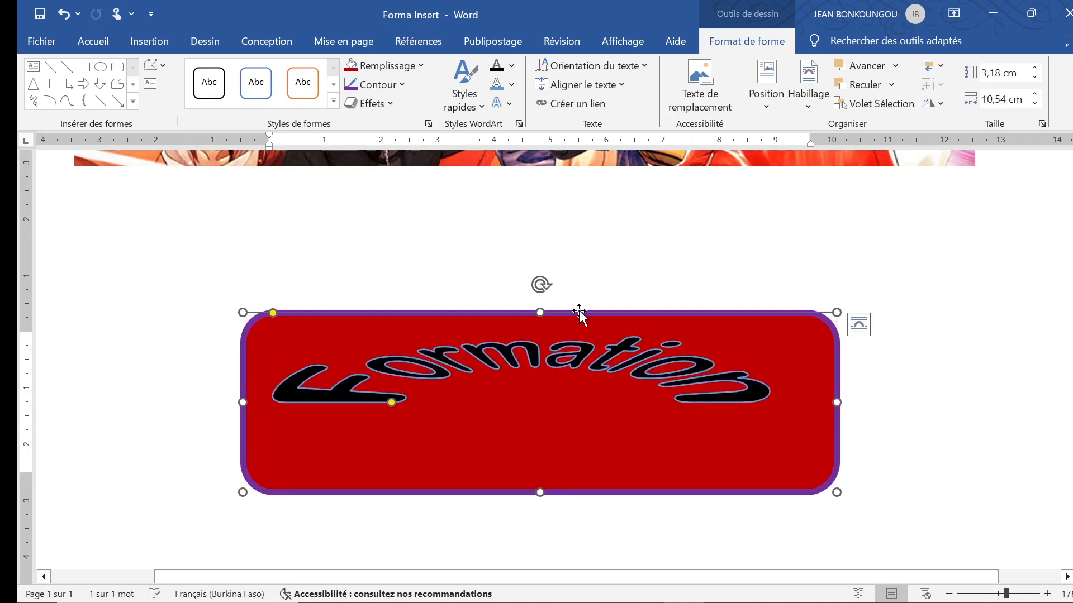
left_click_drag(579, 310, 579, 229)
left_click_drag(541, 411, 540, 498)
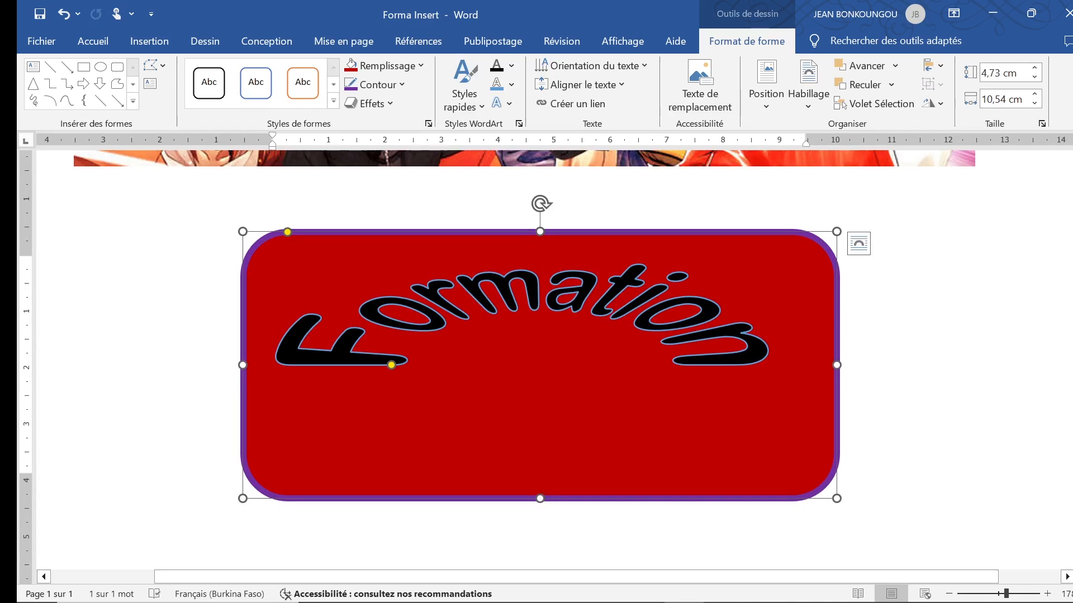
left_click_drag(836, 365, 634, 390)
left_click_drag(538, 232, 642, 235)
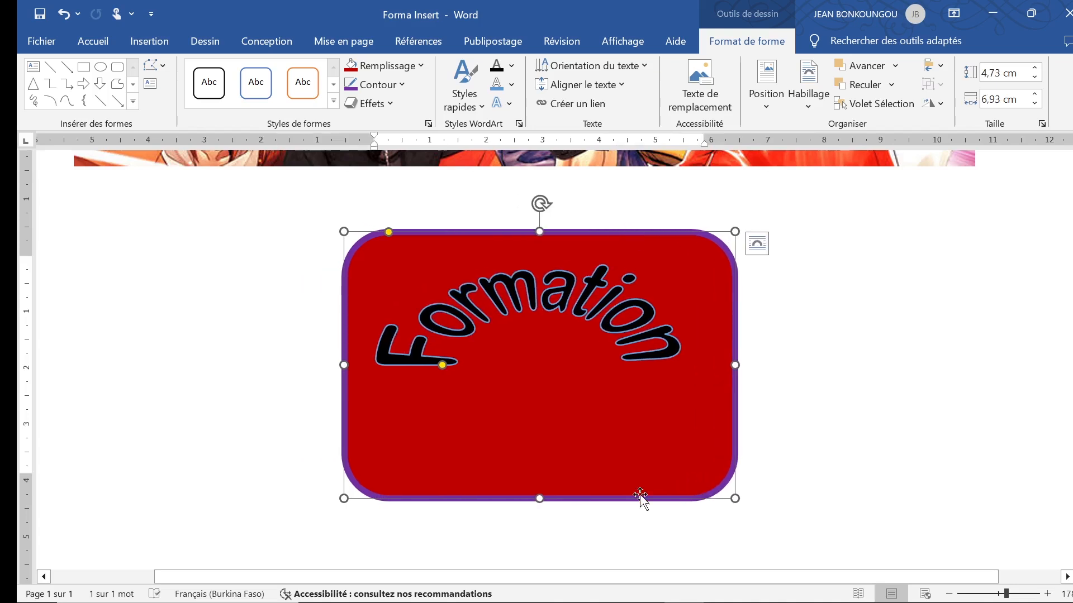
mouse_move(539, 498)
left_mouse_down()
mouse_move(538, 460)
mouse_move(539, 482)
left_mouse_up()
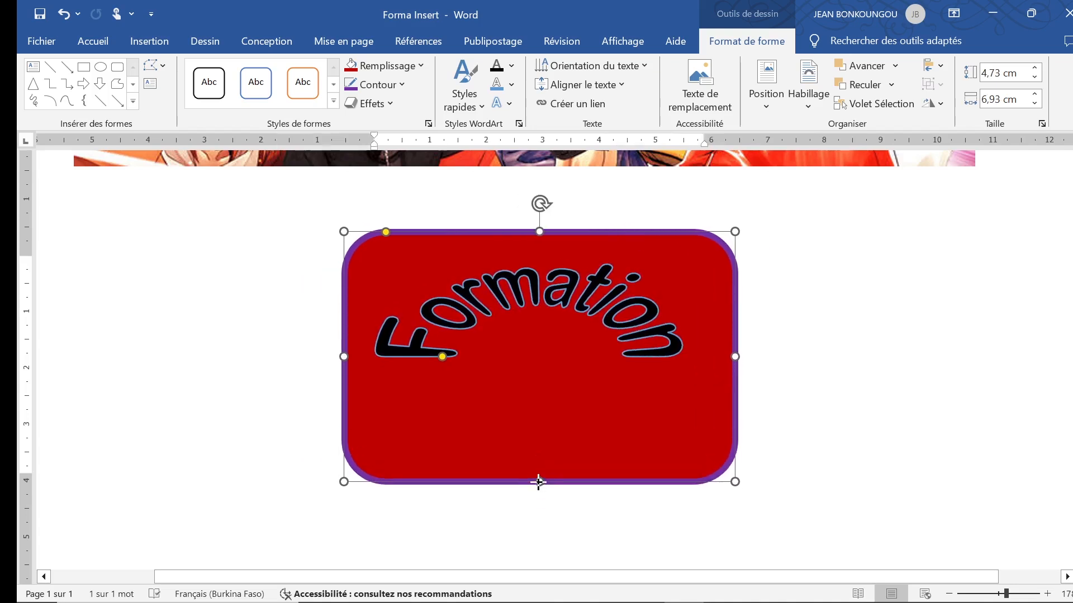
left_click_drag(734, 357, 669, 380)
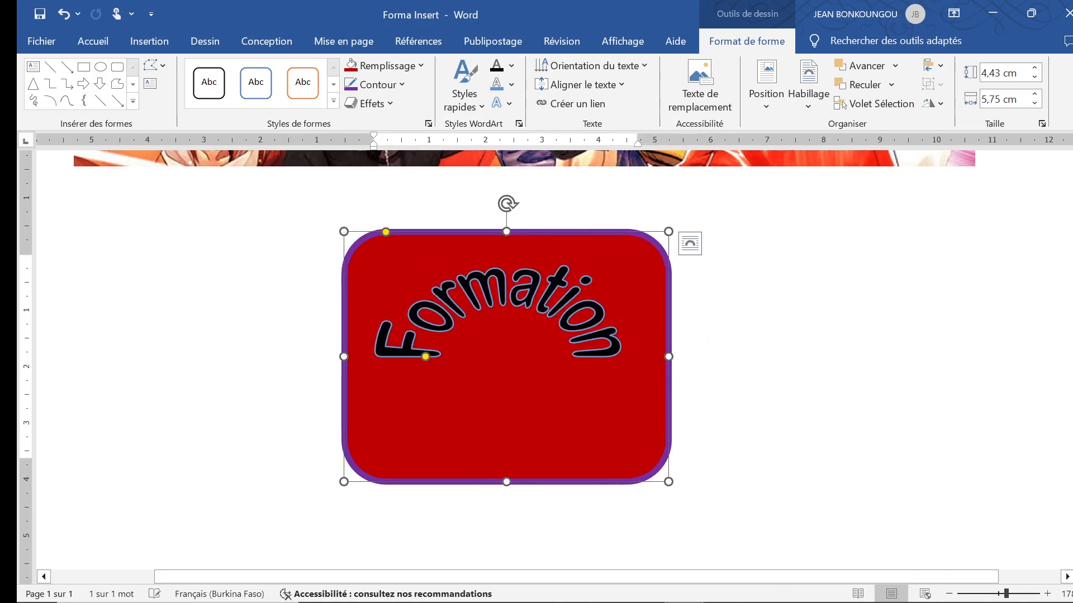
left_click_drag(589, 232, 652, 236)
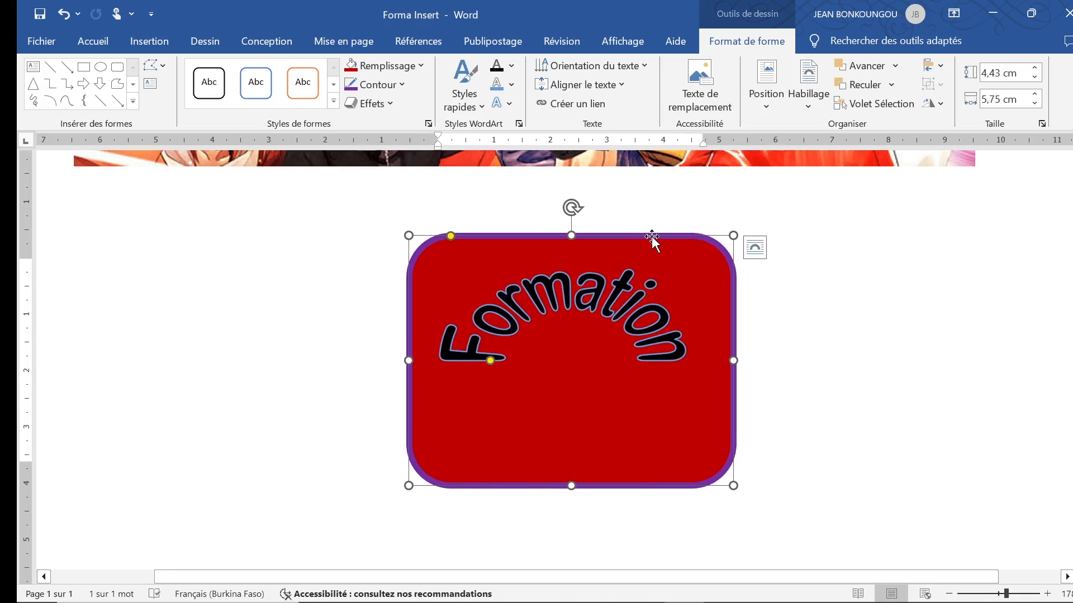
Apply a wave-shaped deformation from the Transformer text effects to the shape's text.
left_click(504, 108)
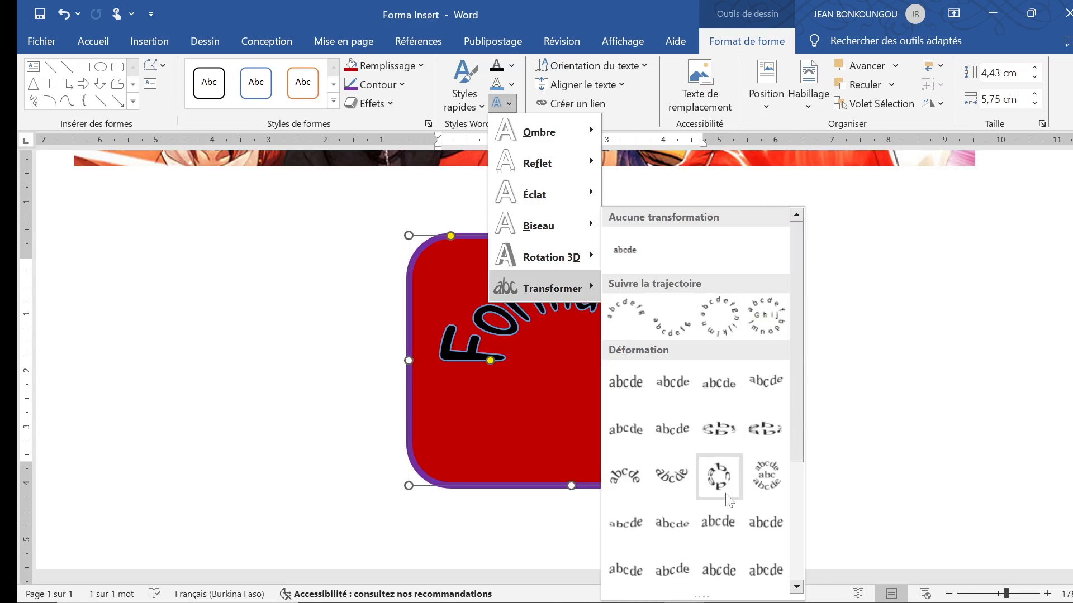
scroll(718, 469, "down", 3)
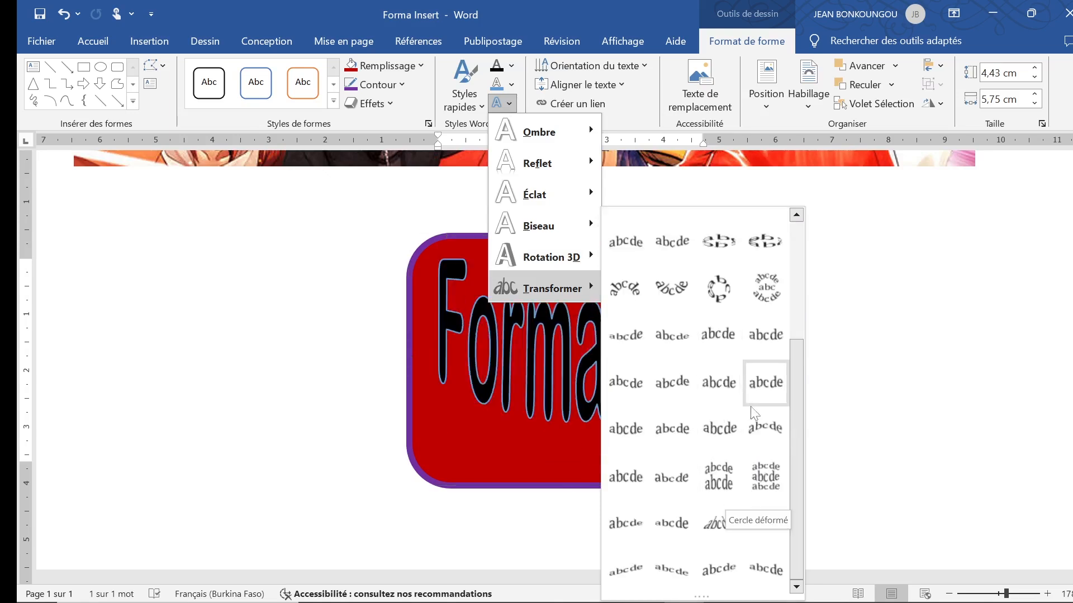
left_click(710, 381)
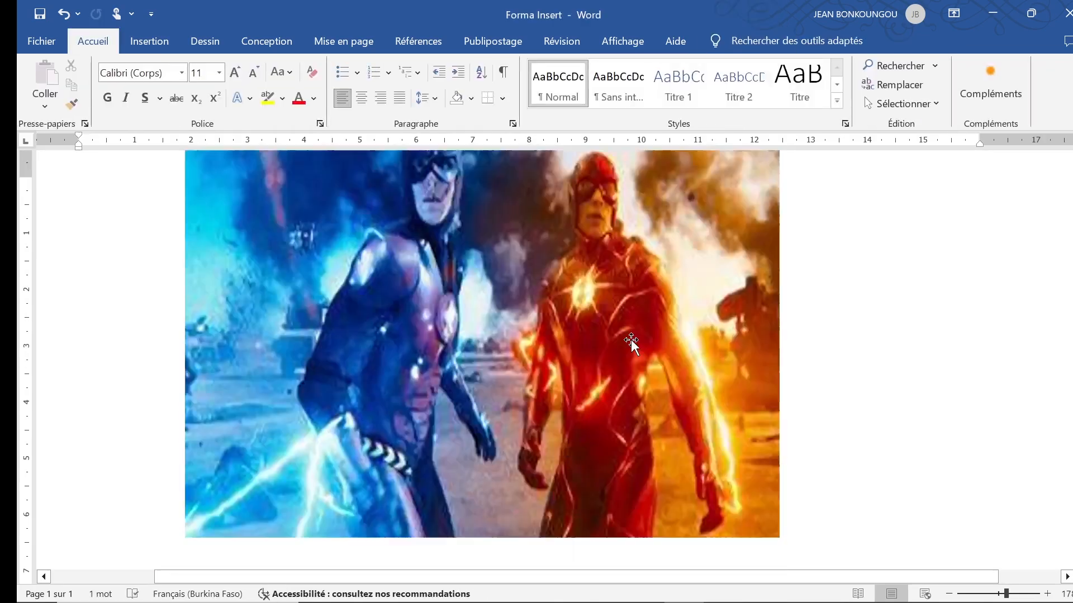
Change the Formation shape from a rounded rectangle to an ellipse.
scroll(632, 344, "down", 15)
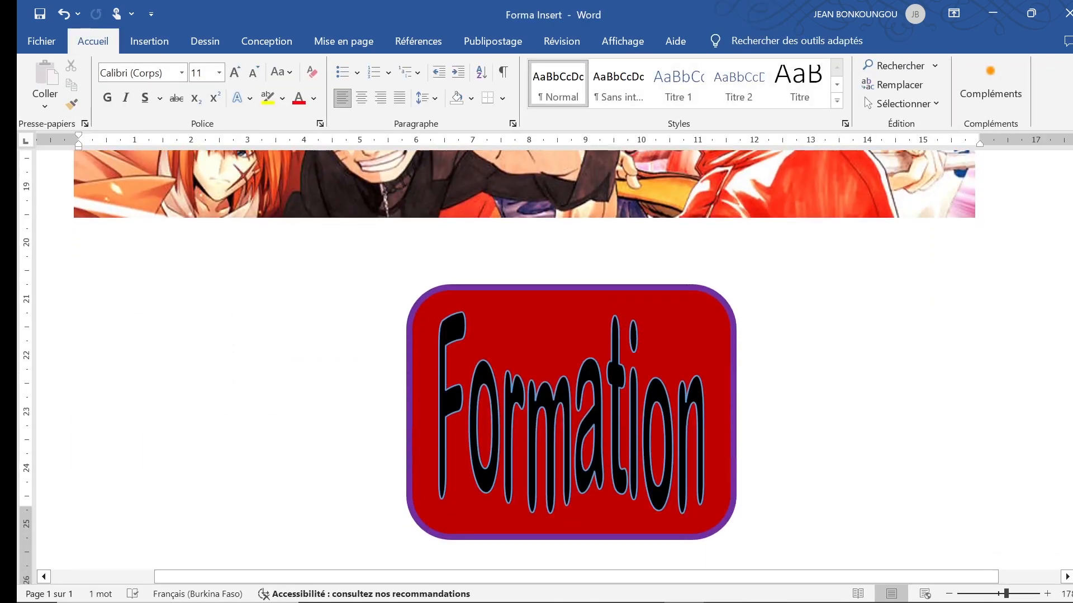
left_click(599, 299)
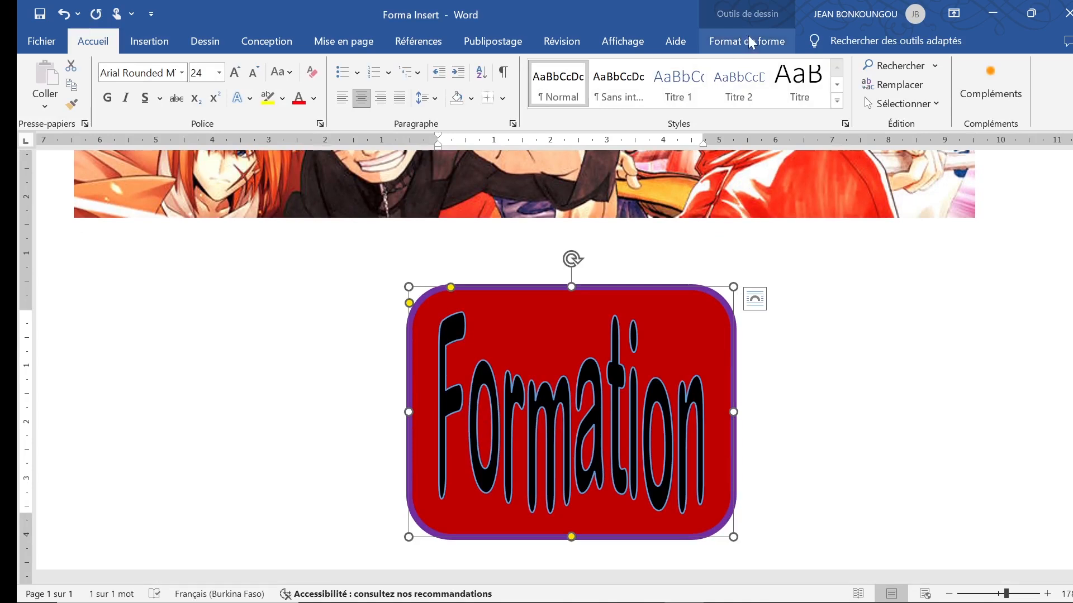
left_click(749, 41)
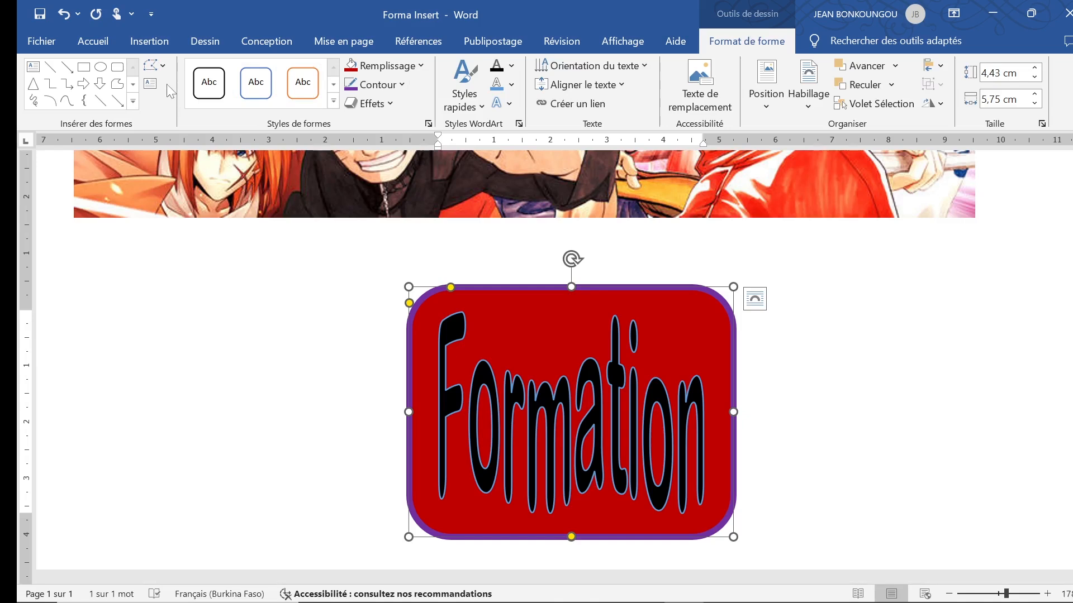
left_click(163, 67)
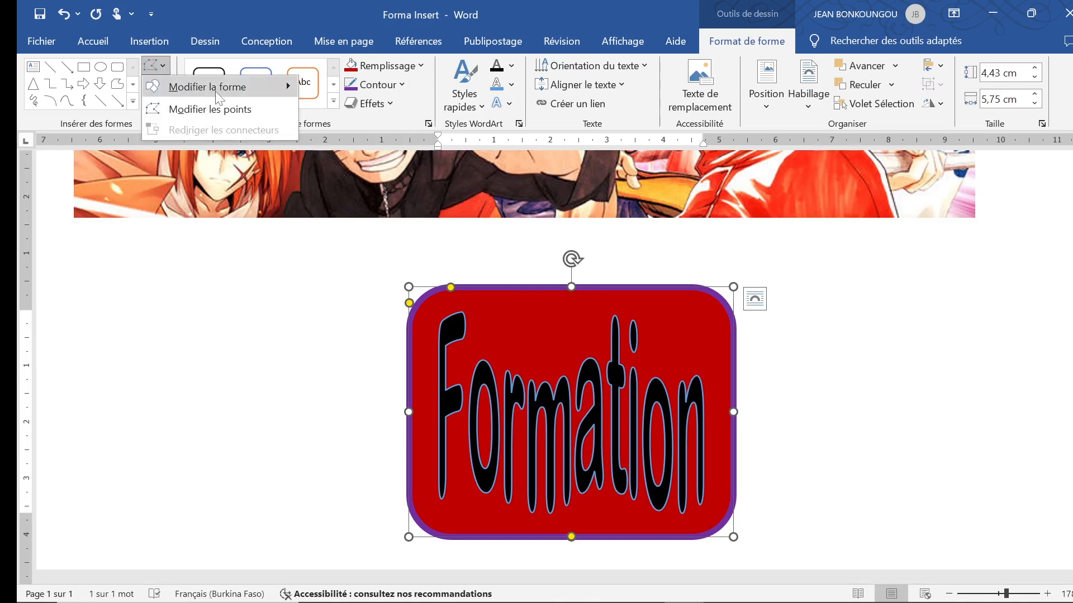
mouse_move(223, 90)
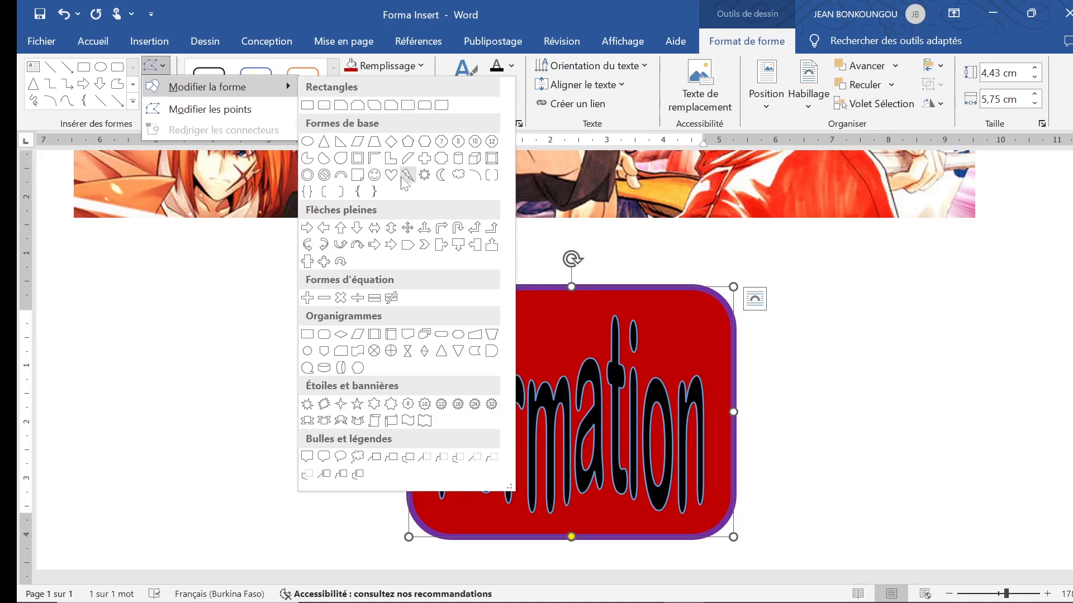
left_click(314, 144)
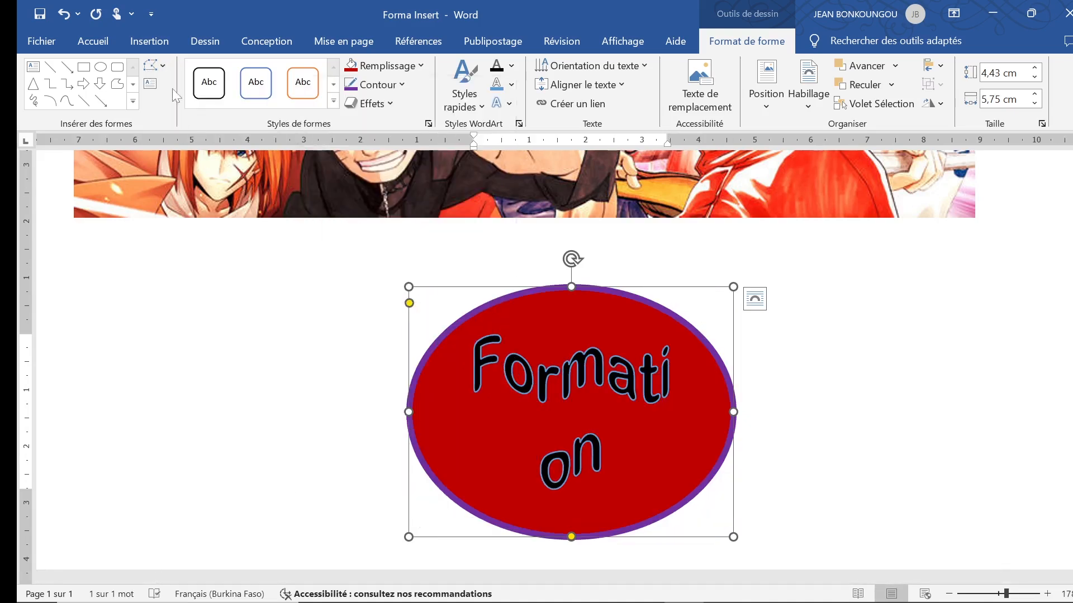
left_click(163, 65)
mouse_move(186, 85)
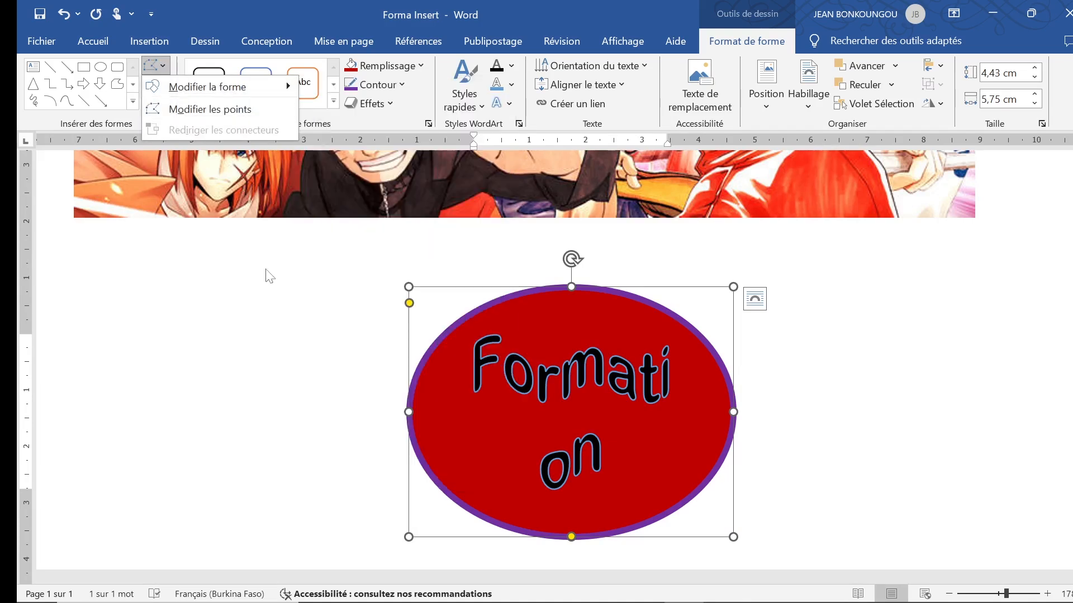
left_click(268, 273)
left_click(600, 434)
scroll(571, 360, "down", 2)
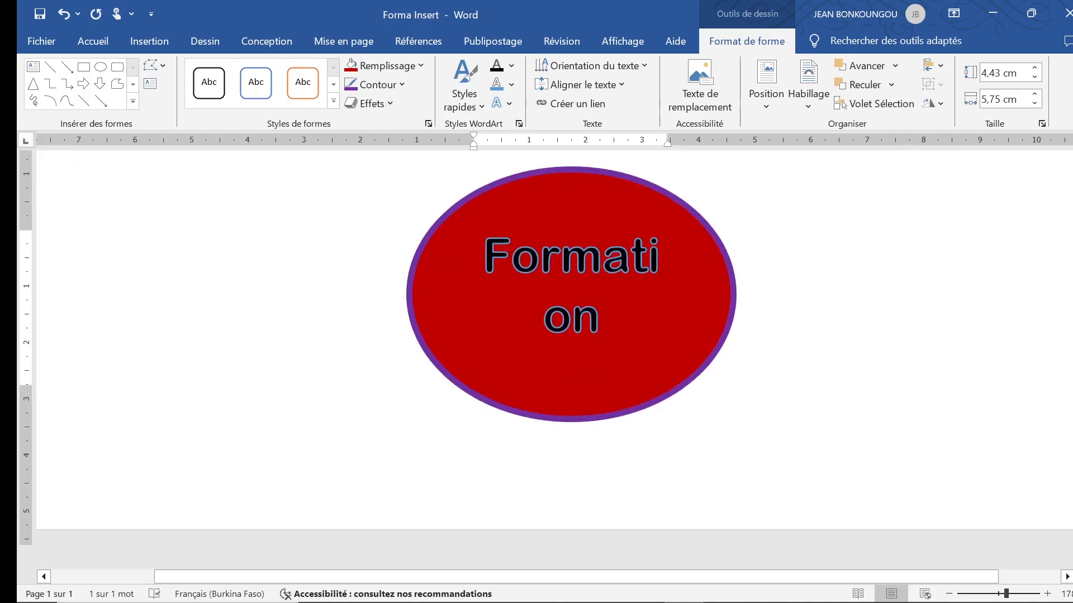
scroll(571, 361, "up", 3)
scroll(571, 360, "down", 10)
scroll(587, 333, "down", 3)
scroll(587, 334, "up", 3)
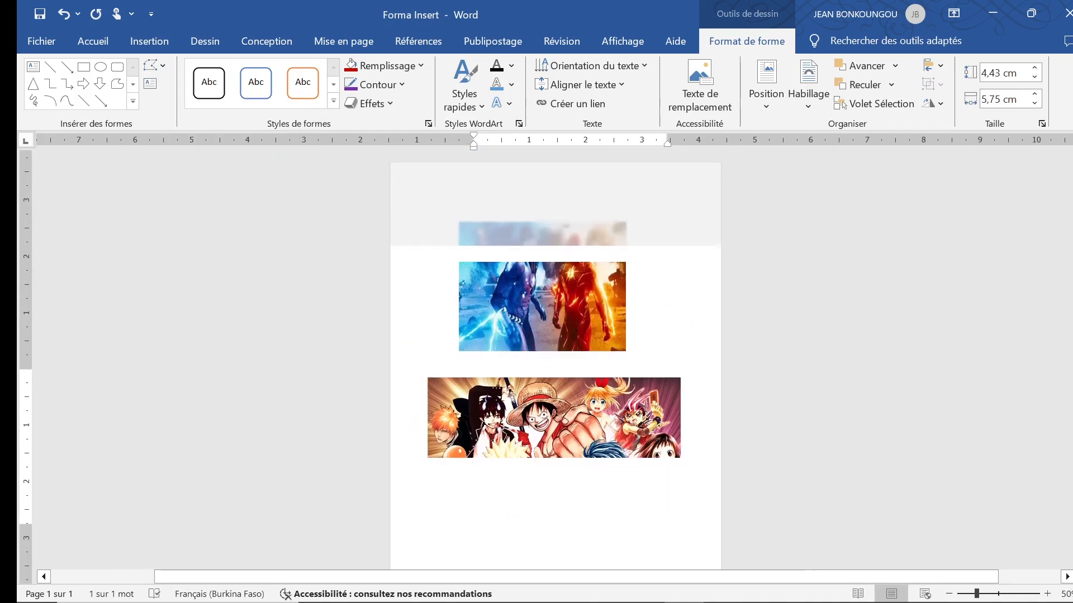
scroll(587, 333, "down", 1)
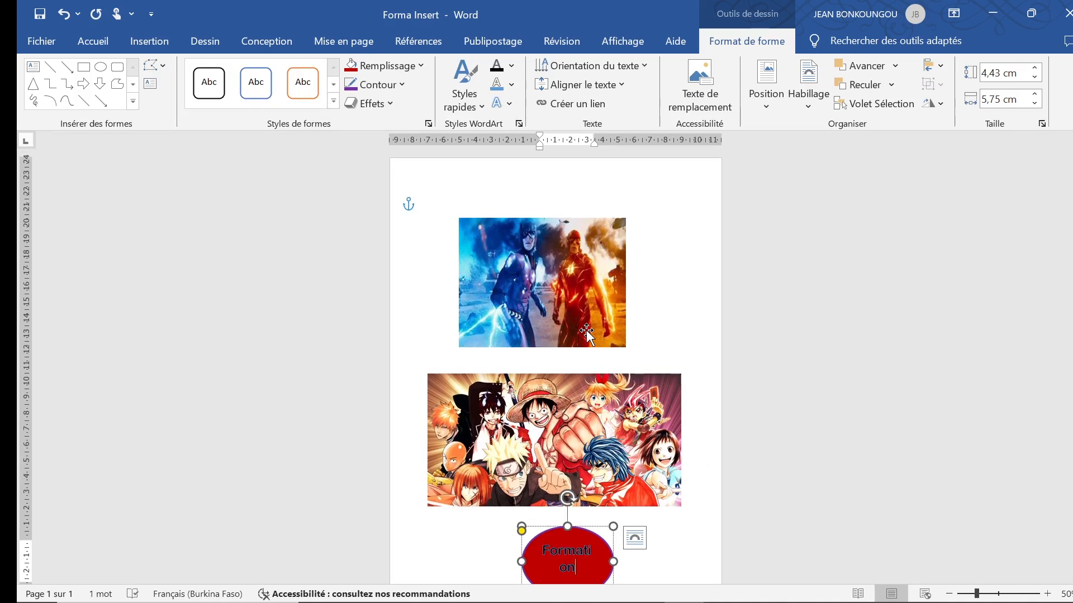
Deselect the Formation ellipse and insert a blank page into the document.
scroll(621, 461, "up", 4)
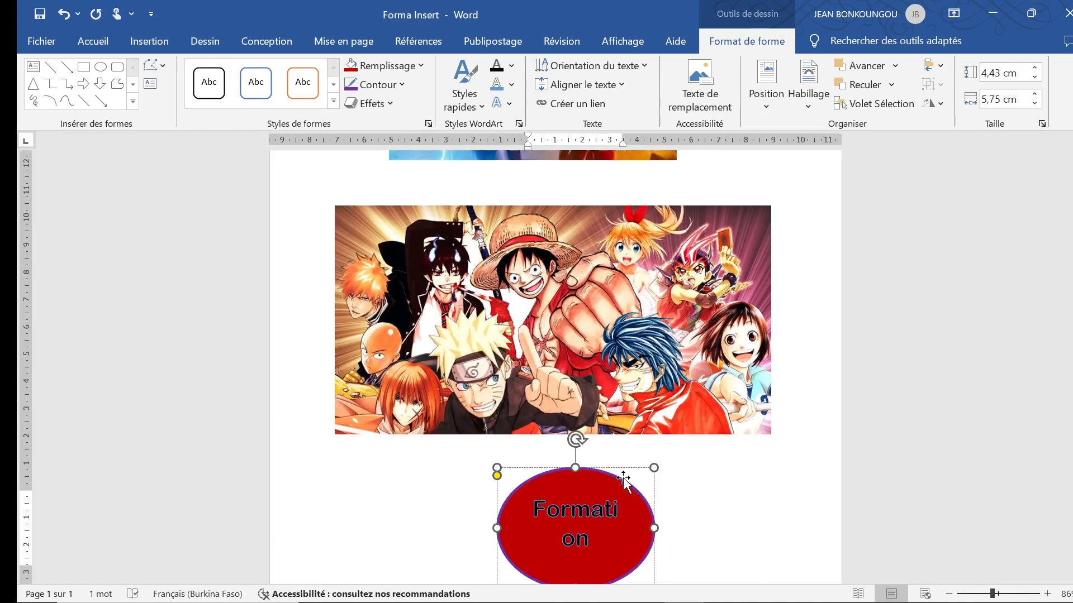
left_click(746, 498)
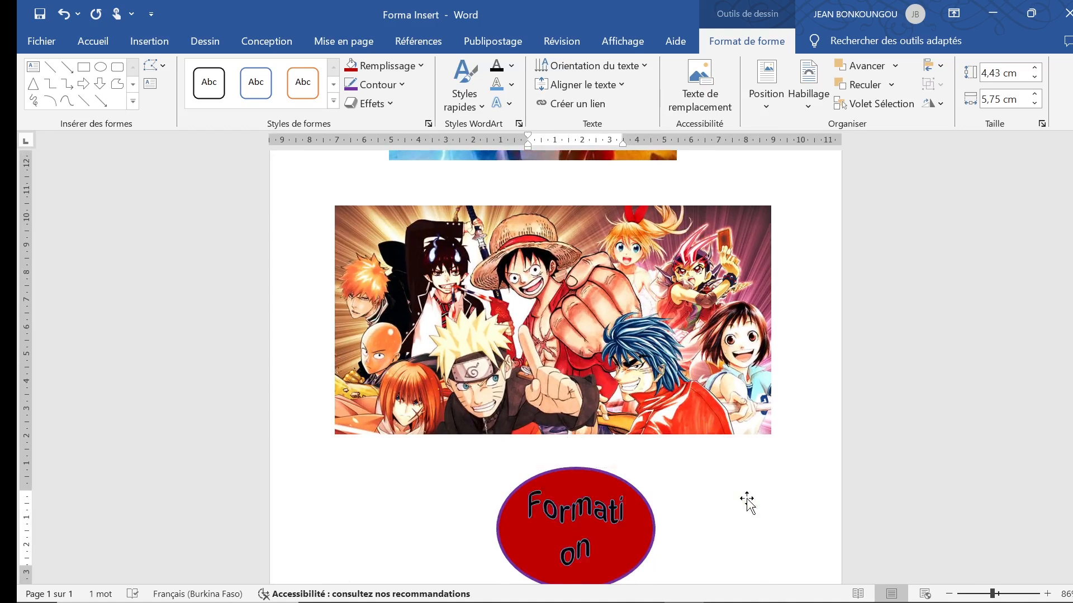
scroll(738, 494, "down", 2)
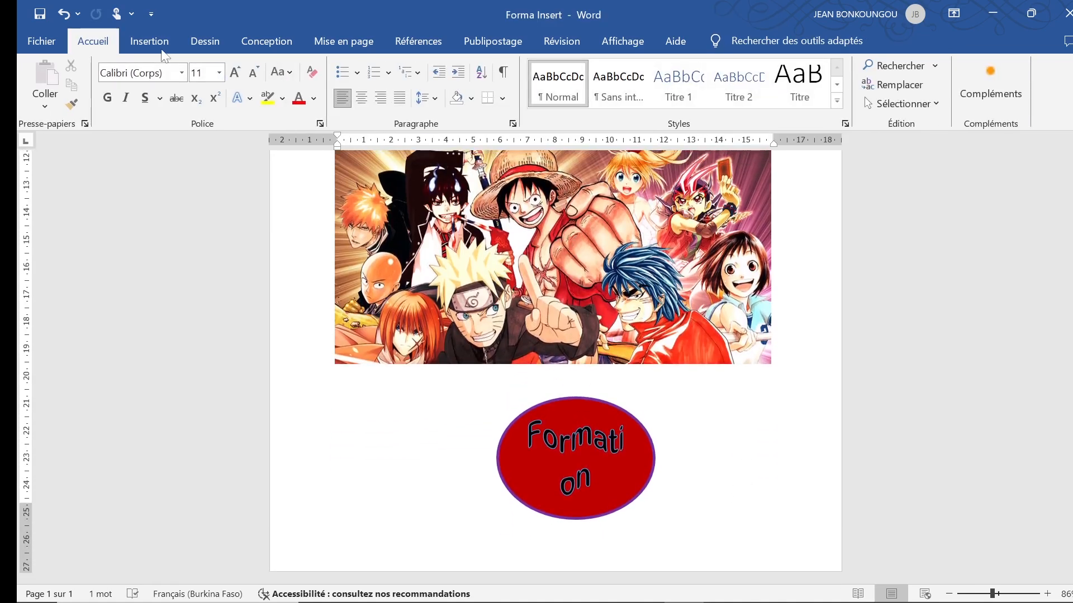
left_click(142, 35)
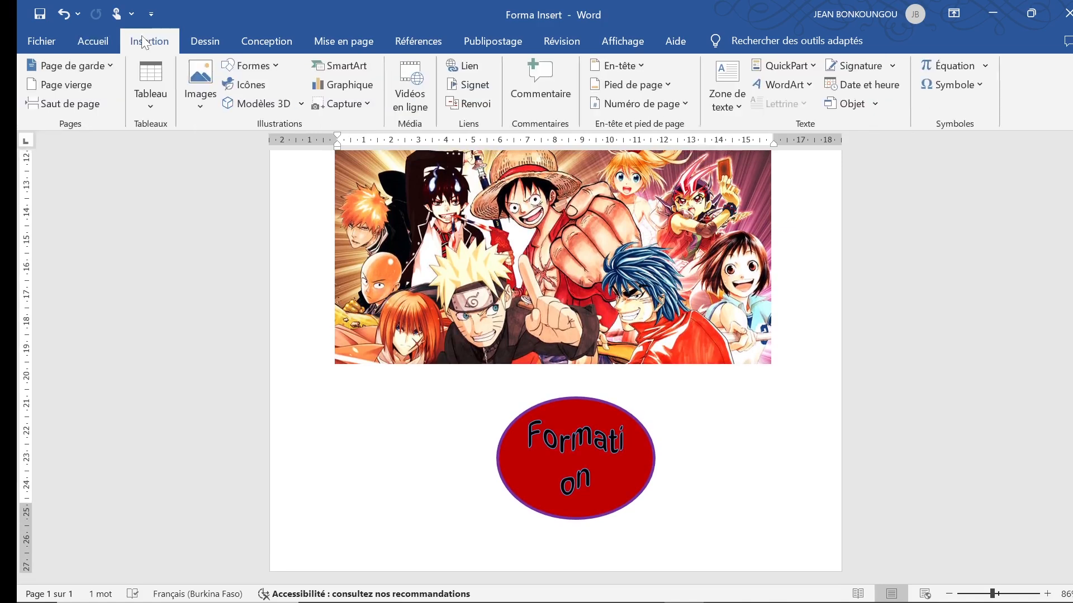
left_click(76, 88)
key("ctrl+z")
scroll(513, 265, "up", 15)
scroll(512, 266, "down", 1)
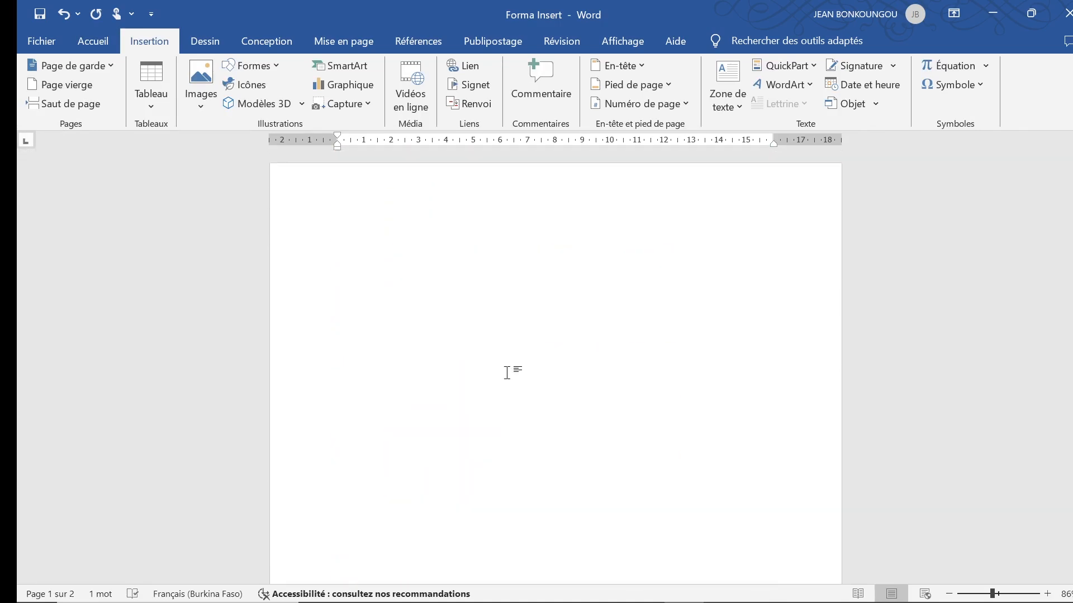
scroll(506, 373, "up", 1)
scroll(507, 372, "down", 13)
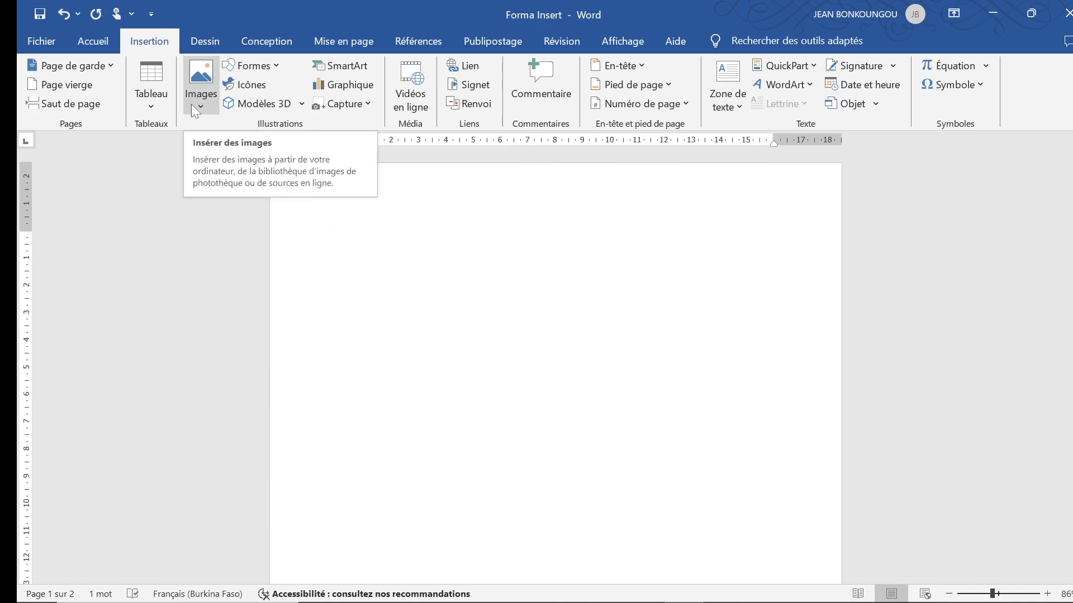
Review the available shape categories and browse the Busness (D:) drive offline for an SVG icon, without inserting anything.
left_click(274, 72)
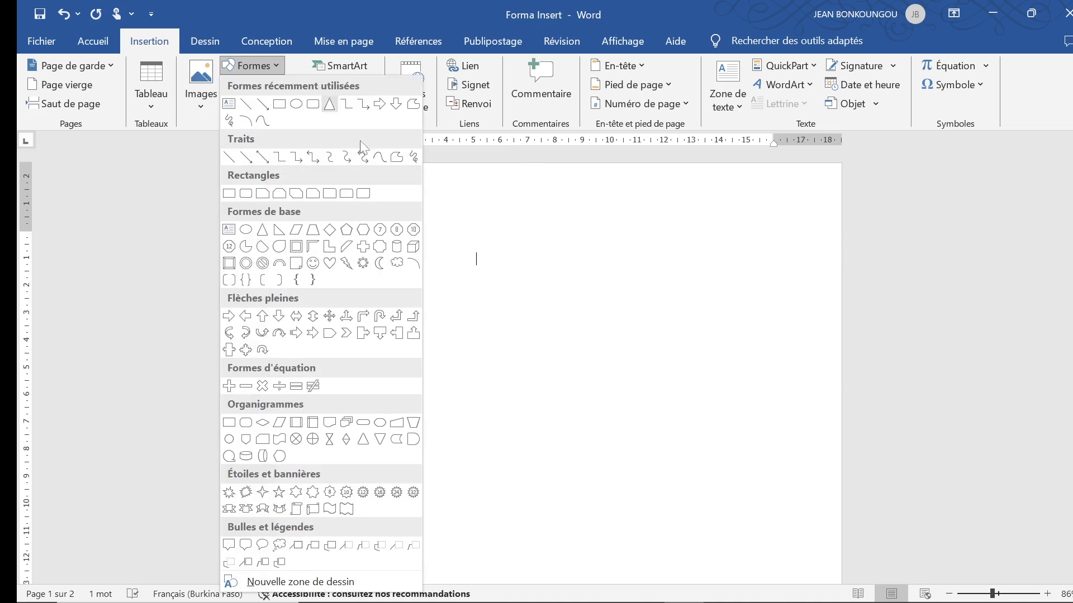
left_click(276, 60)
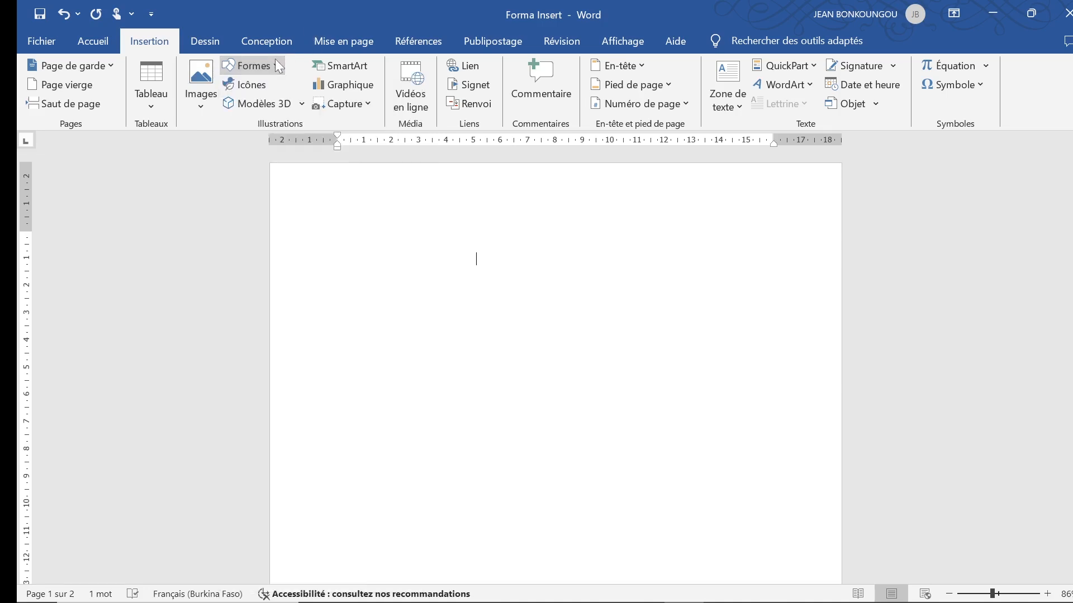
left_click(245, 85)
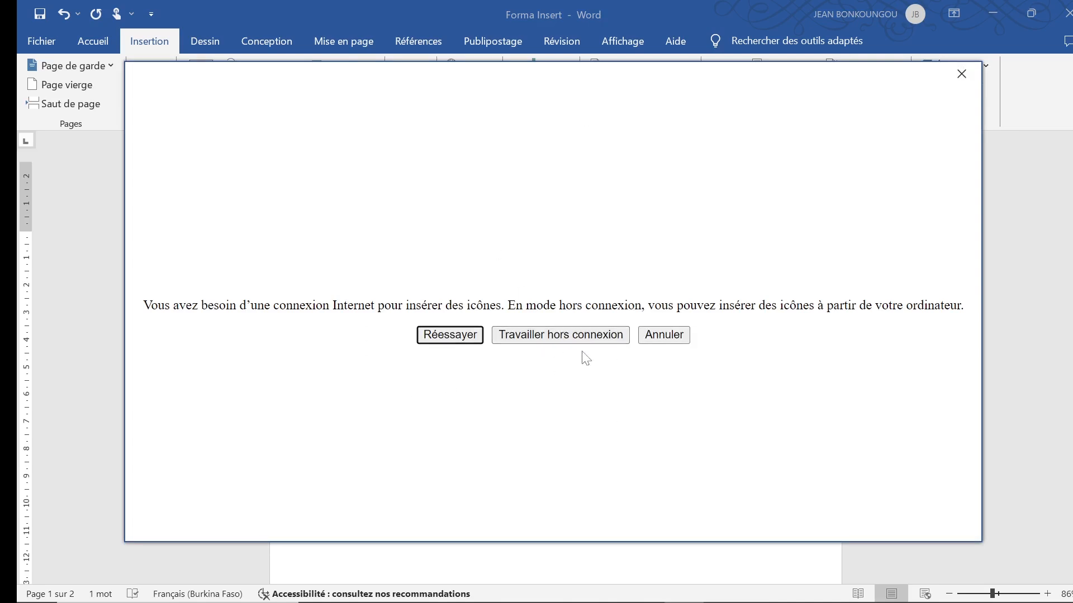
left_click(578, 335)
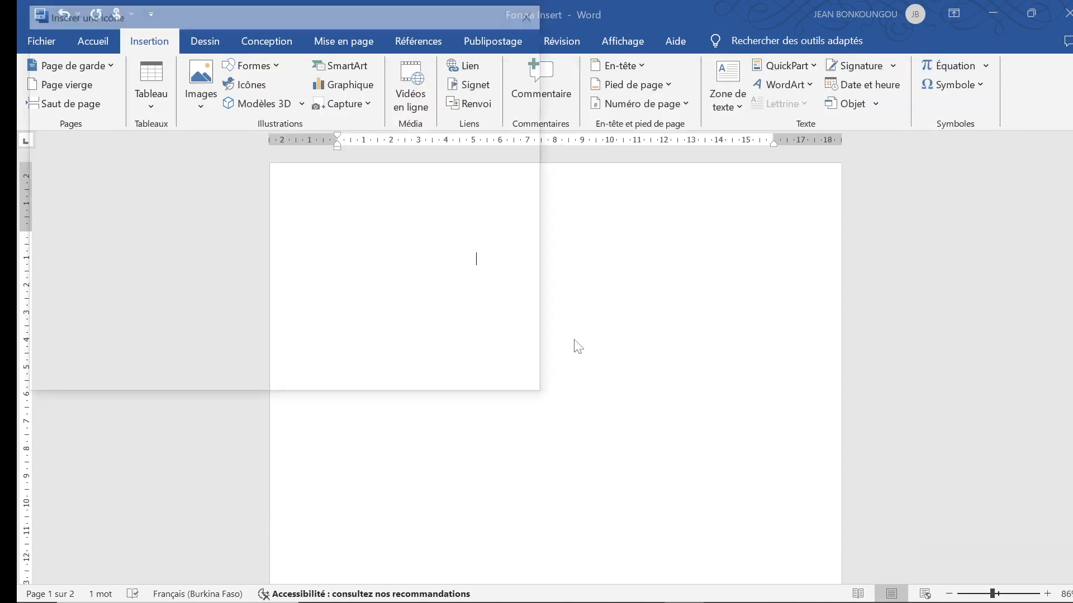
scroll(180, 133, "down", 3)
scroll(179, 134, "up", 2)
scroll(180, 132, "down", 3)
scroll(180, 132, "up", 3)
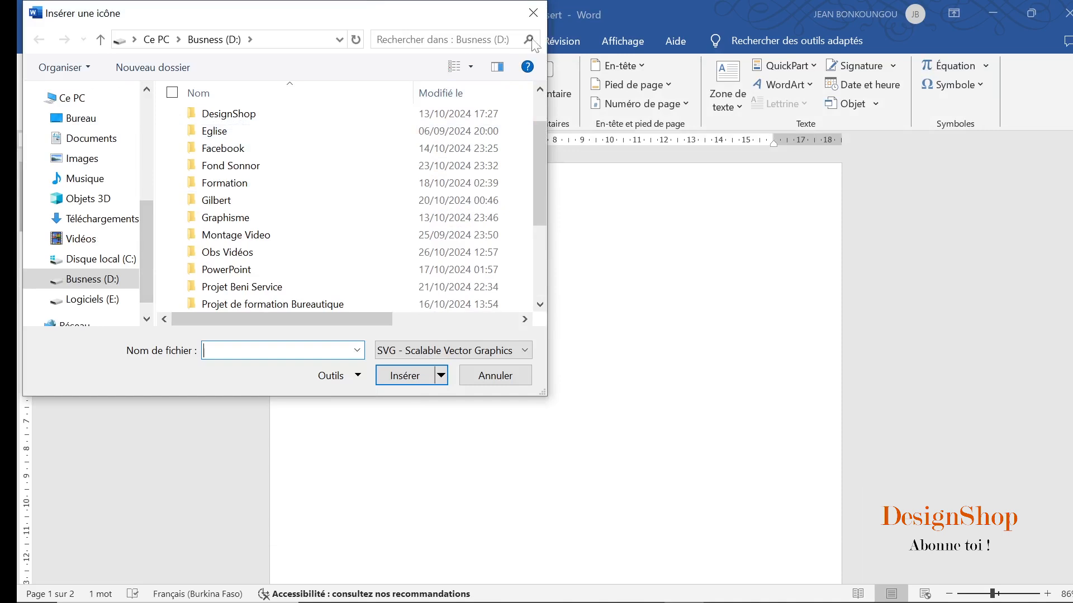
left_click(533, 13)
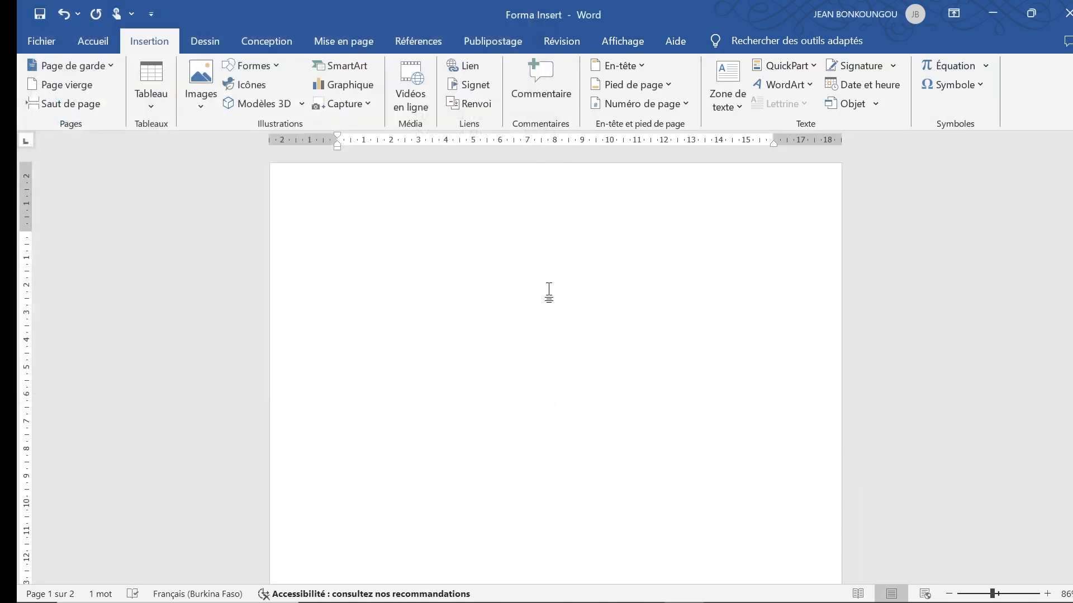
Try to insert an online icon again, check the computer's Wi-Fi settings and dismiss the icon window.
left_click(260, 85)
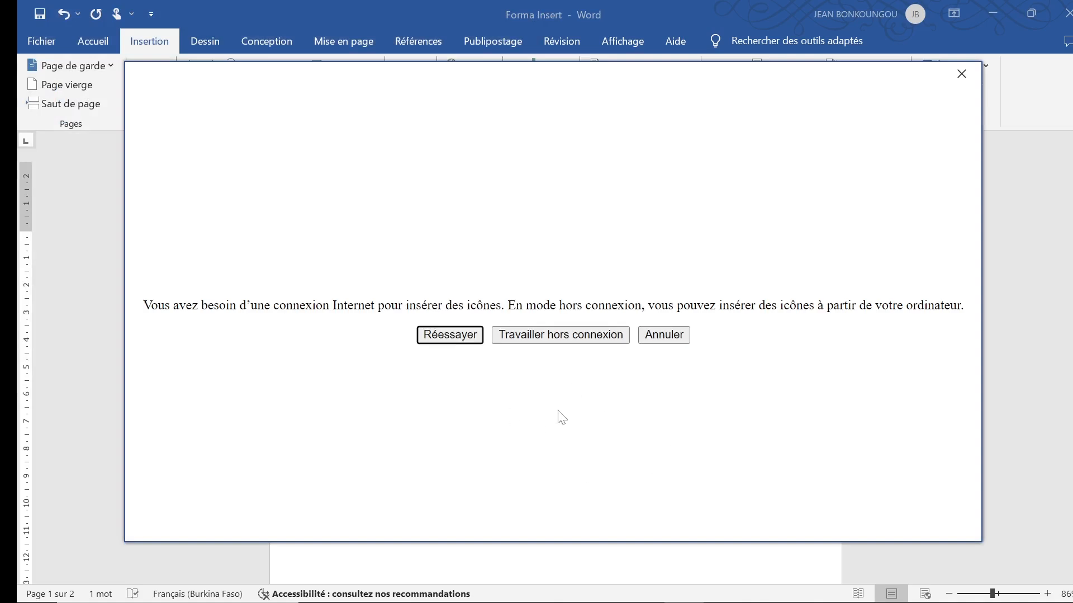
mouse_move(1060, 601)
left_click(942, 587)
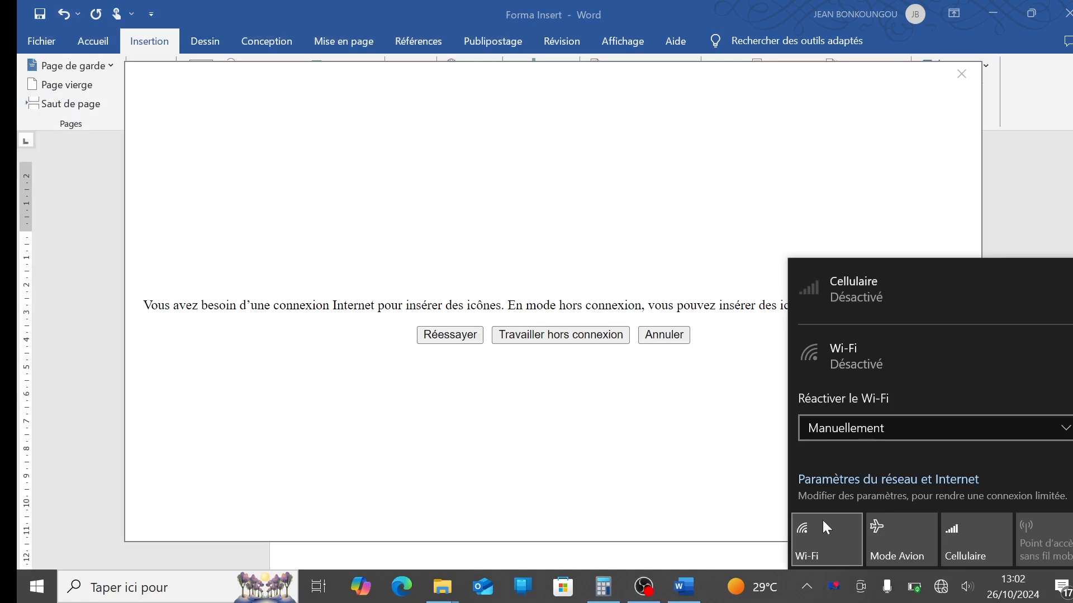
left_click(575, 450)
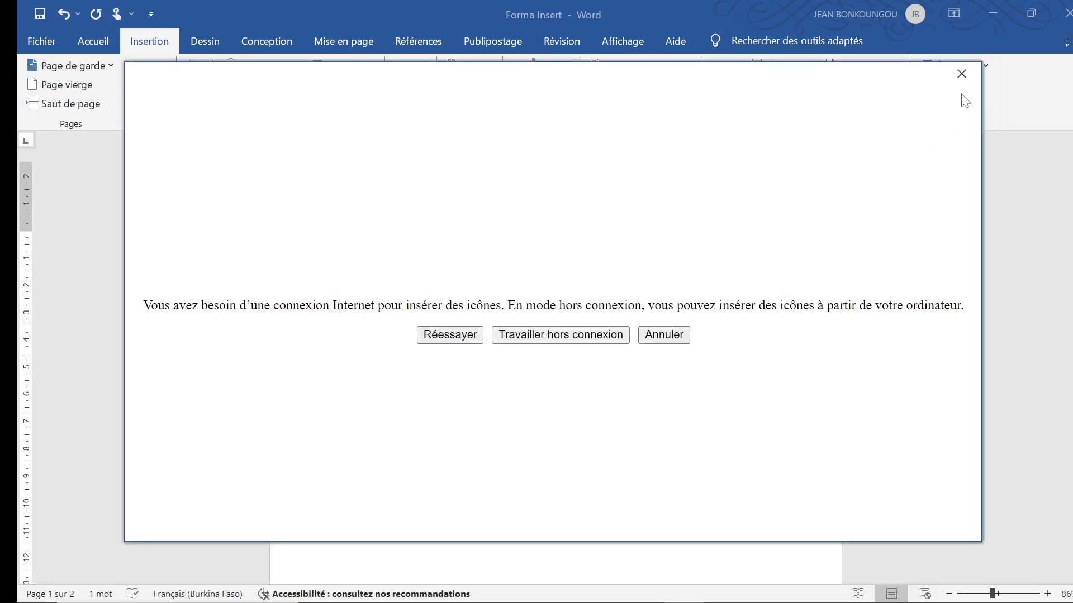
left_click(961, 74)
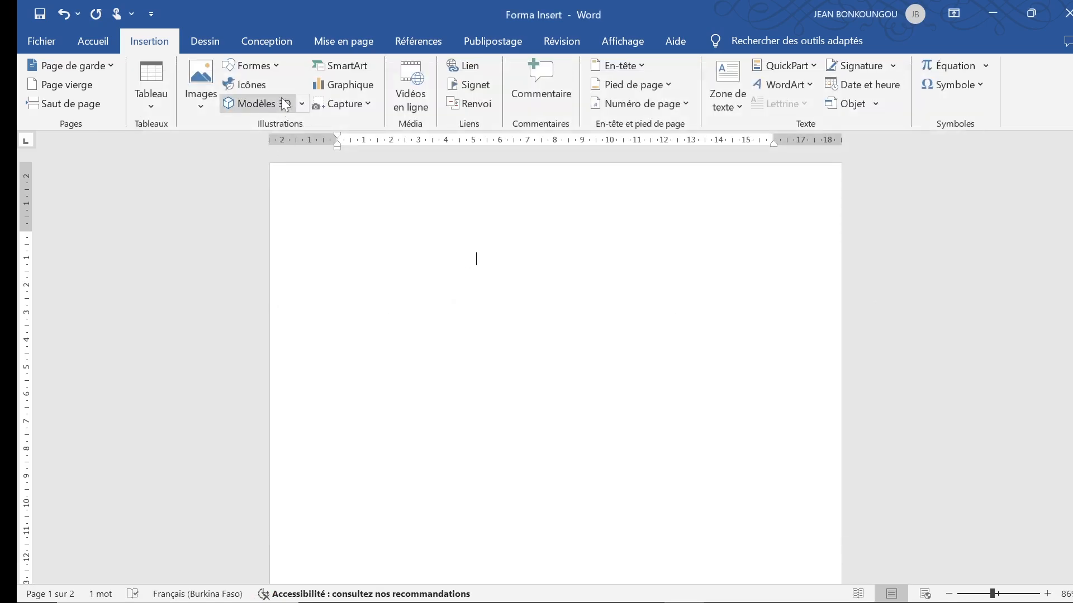